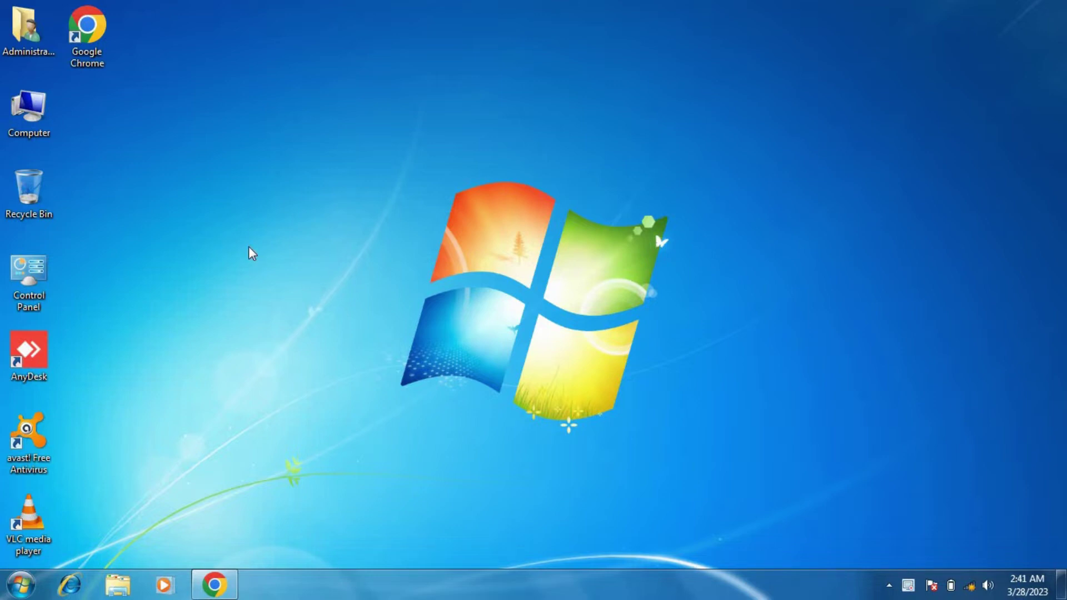
# Step: Launch Google Chrome and try to unlock it by entering a password in the Browser locked prompt
pyautogui.doubleClick(87, 34)
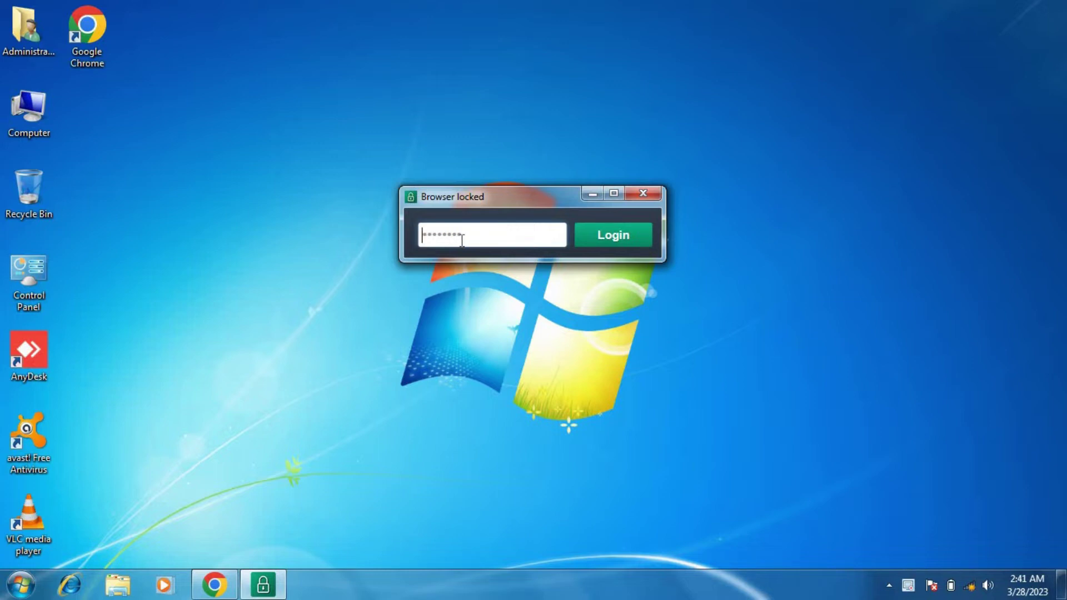
pyautogui.write('*******')
pyautogui.press('Return')
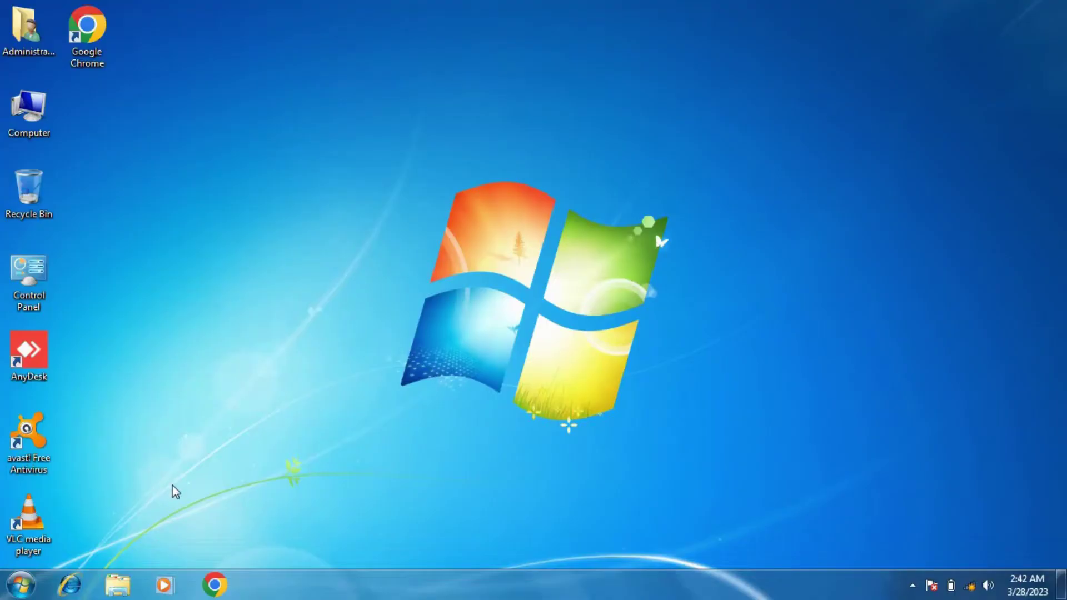
# Step: Look up Google Chrome among the installed programs in Control Panel's Programs and Features, and close the window without uninstalling
pyautogui.click(14, 590)
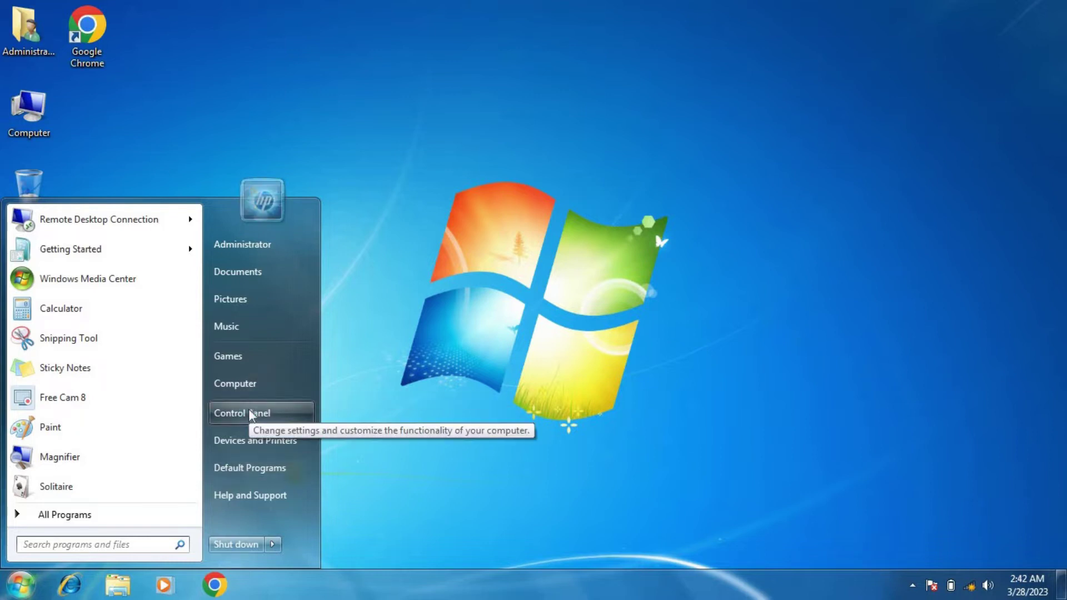
pyautogui.click(763, 399)
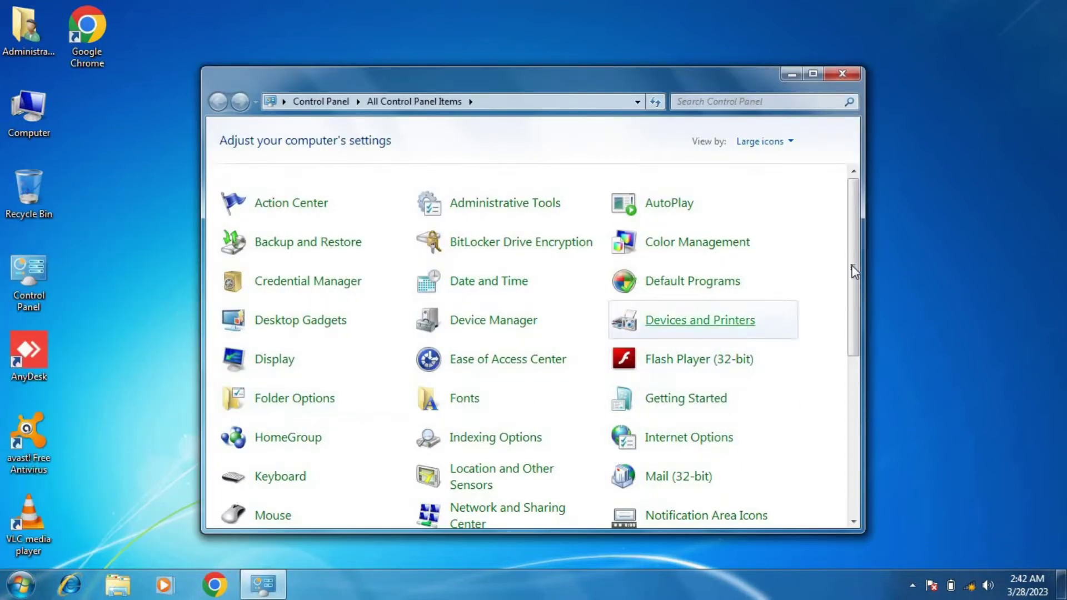
pyautogui.scroll(-3, 700, 408)
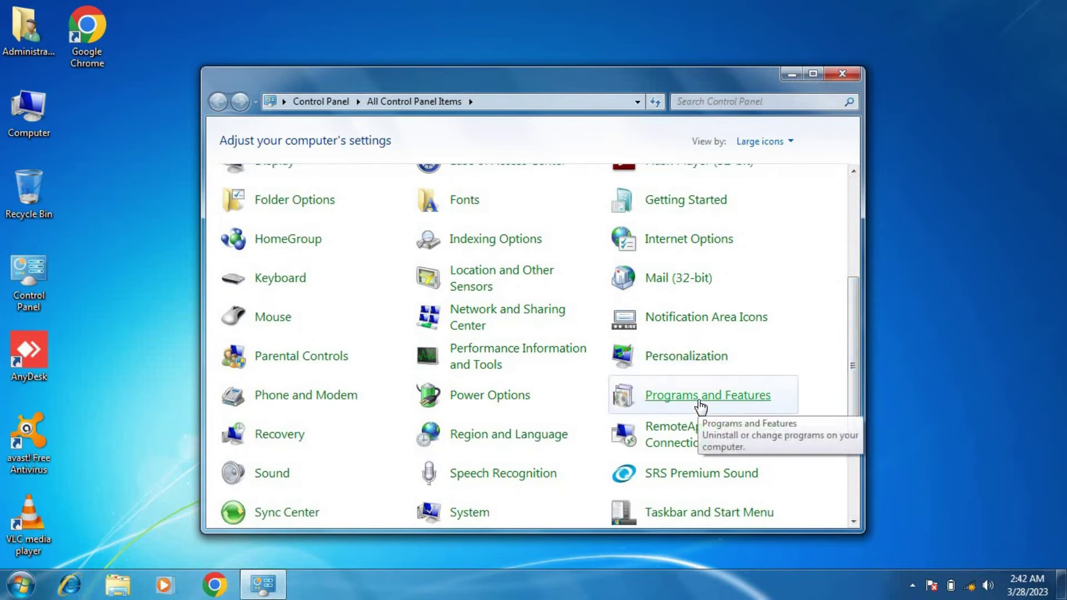
pyautogui.click(700, 409)
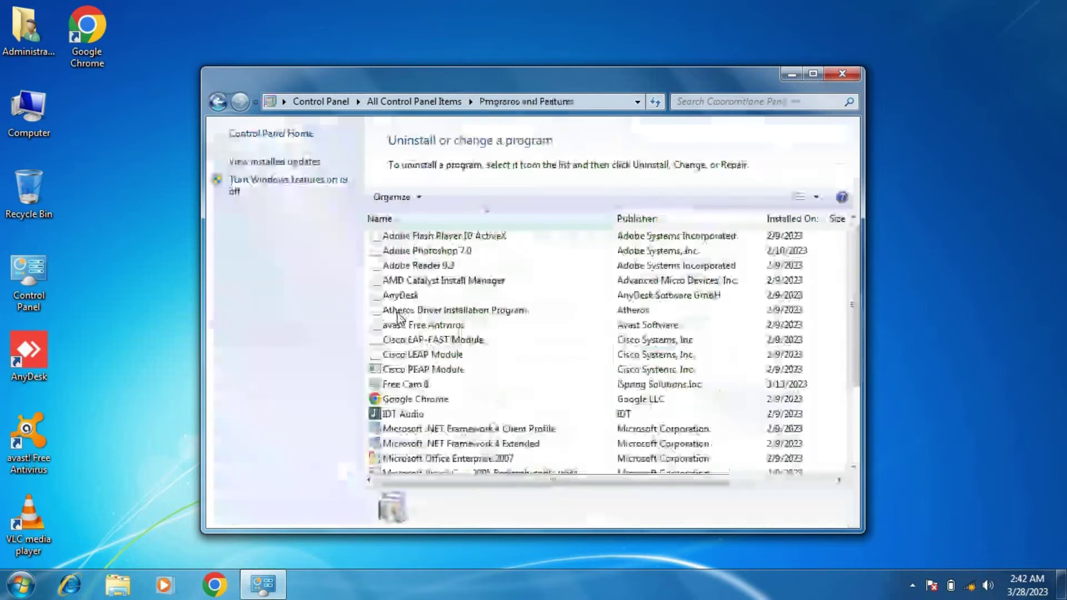
pyautogui.click(380, 402)
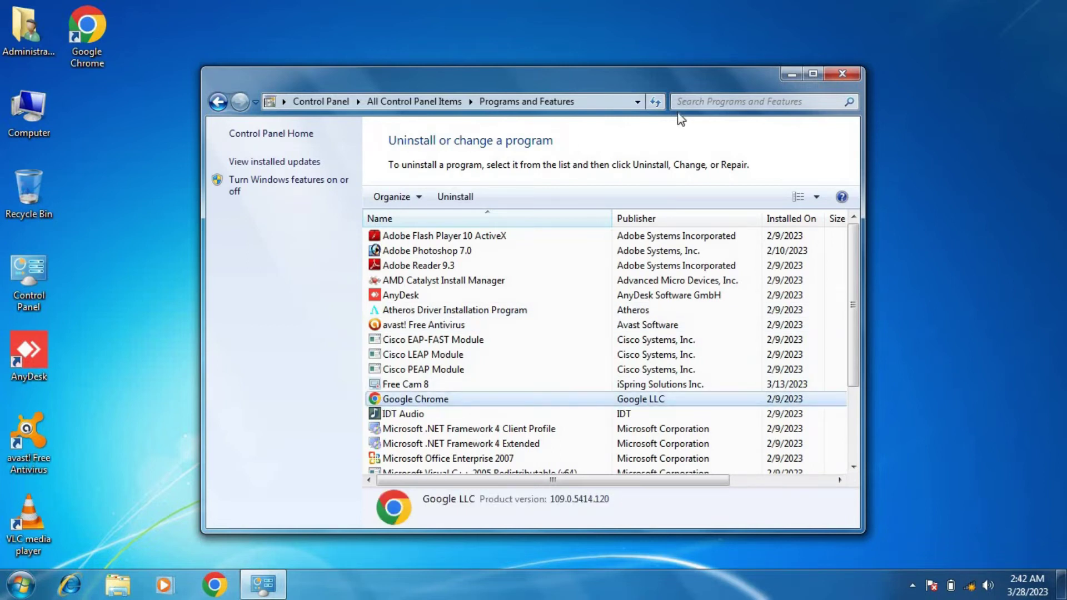
pyautogui.click(843, 74)
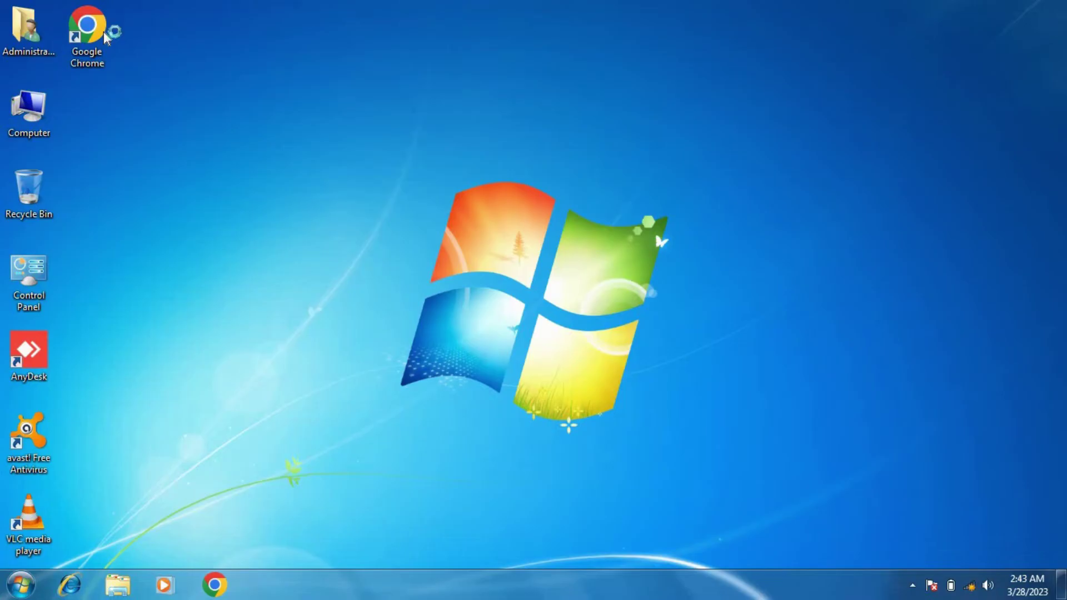
# Step: Launch Google Chrome, unlock it by entering the browser lock password, and reposition its window on the desktop
pyautogui.doubleClick(104, 31)
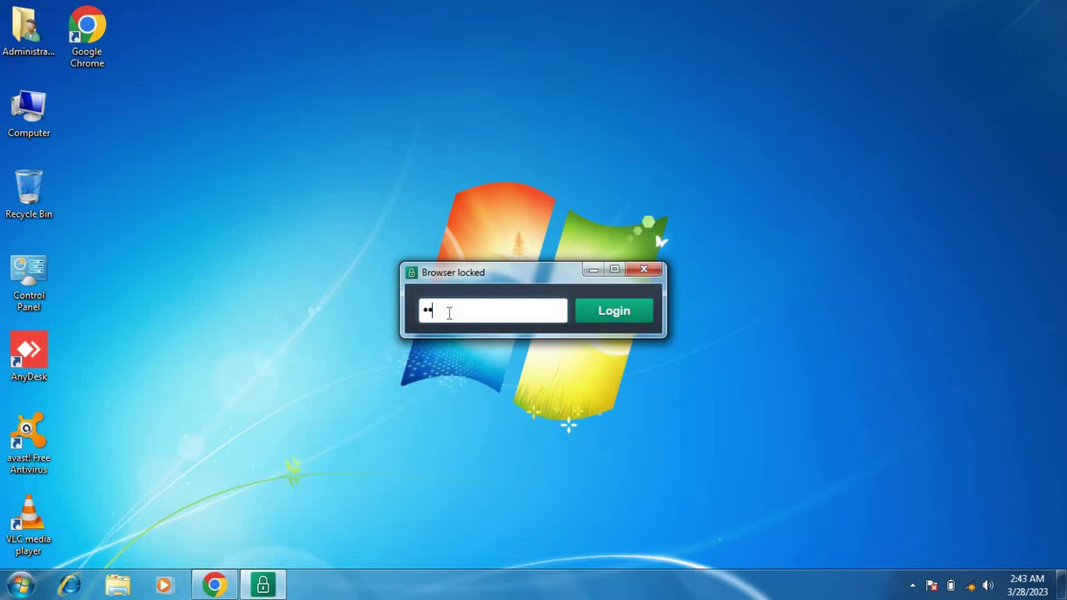
pyautogui.press('Return')
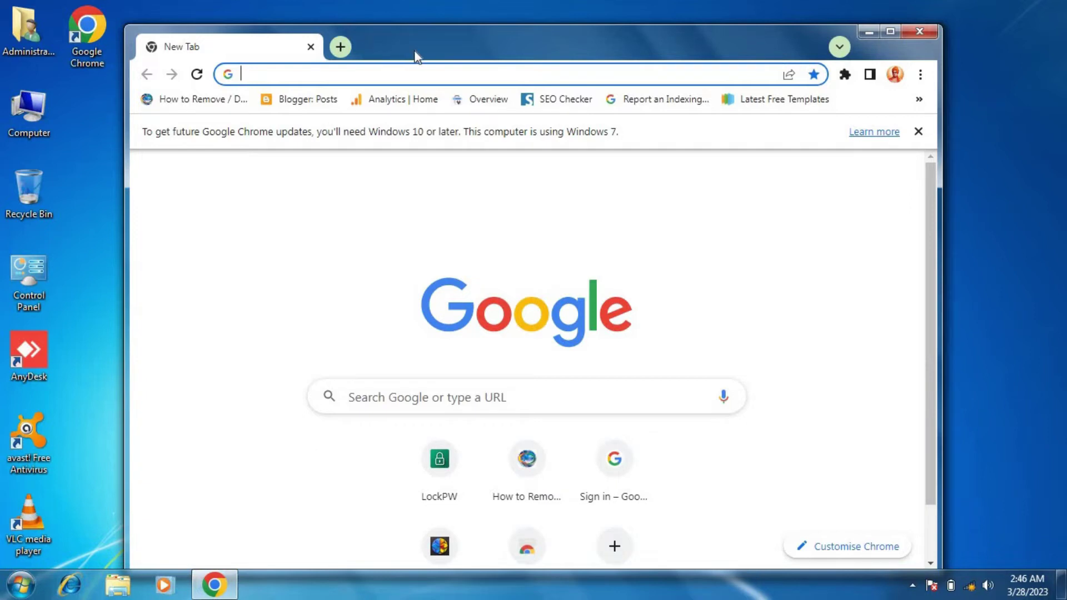
pyautogui.moveTo(417, 48); pyautogui.dragTo(476, 51)
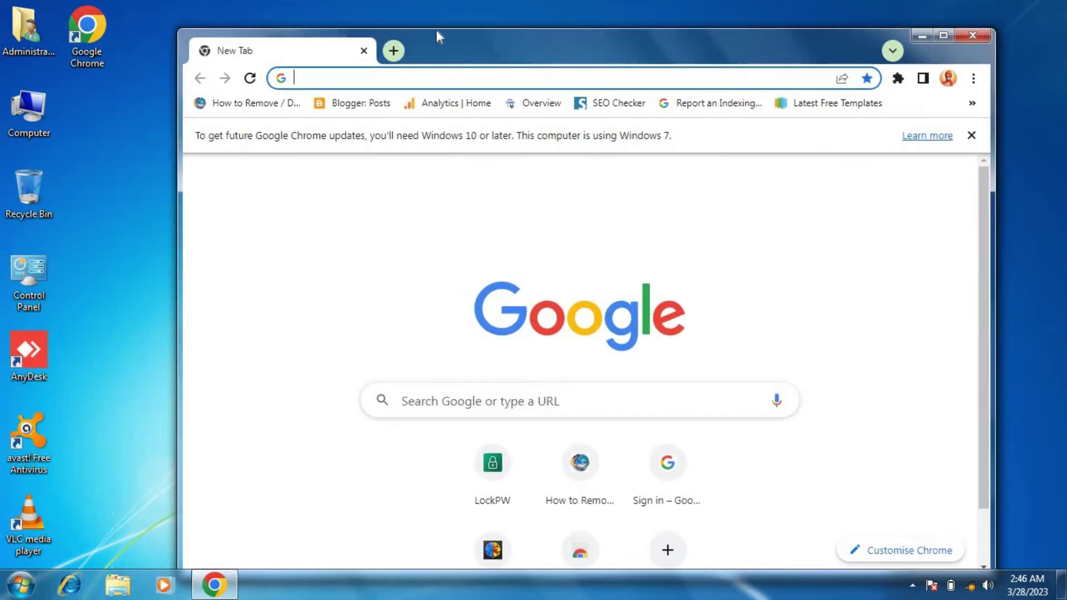
pyautogui.moveTo(850, 55); pyautogui.dragTo(812, 37)
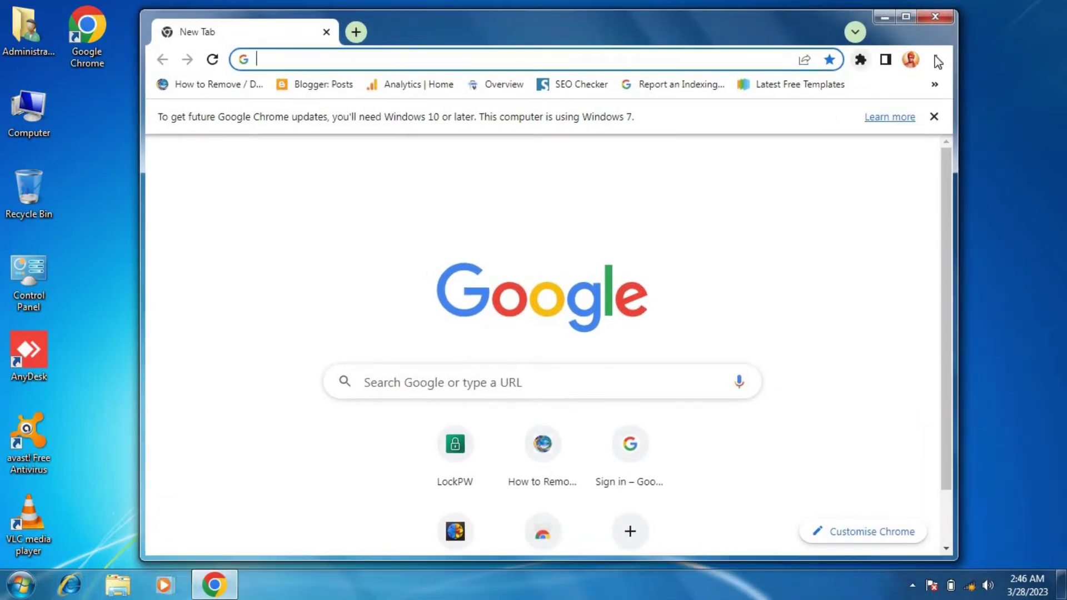
# Step: Open Chrome's Extensions page to view the installed extensions, including LockPW
pyautogui.click(937, 60)
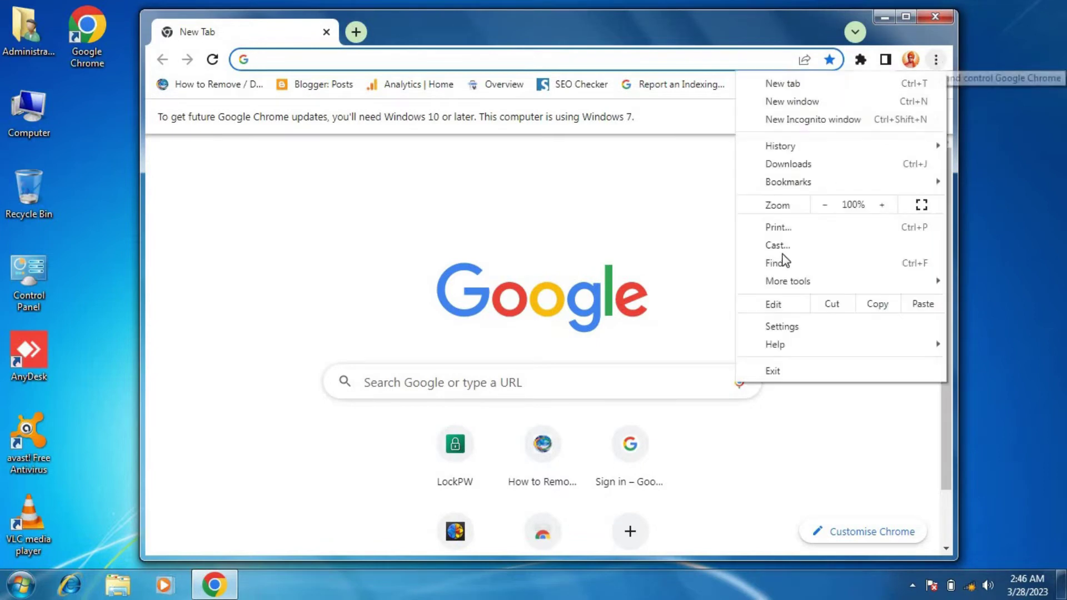
pyautogui.moveTo(799, 287)
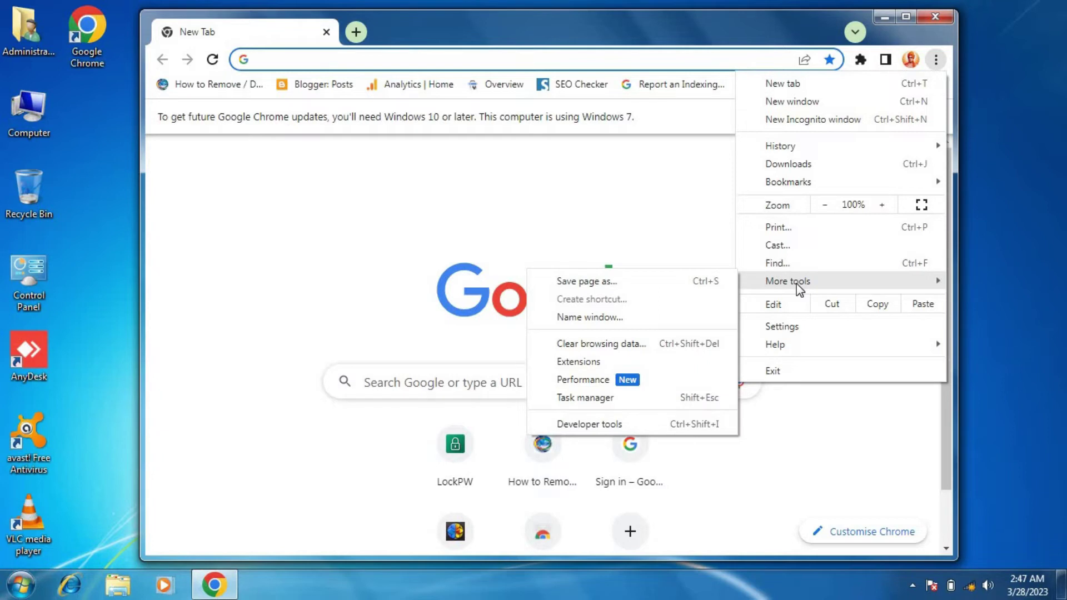
pyautogui.click(591, 362)
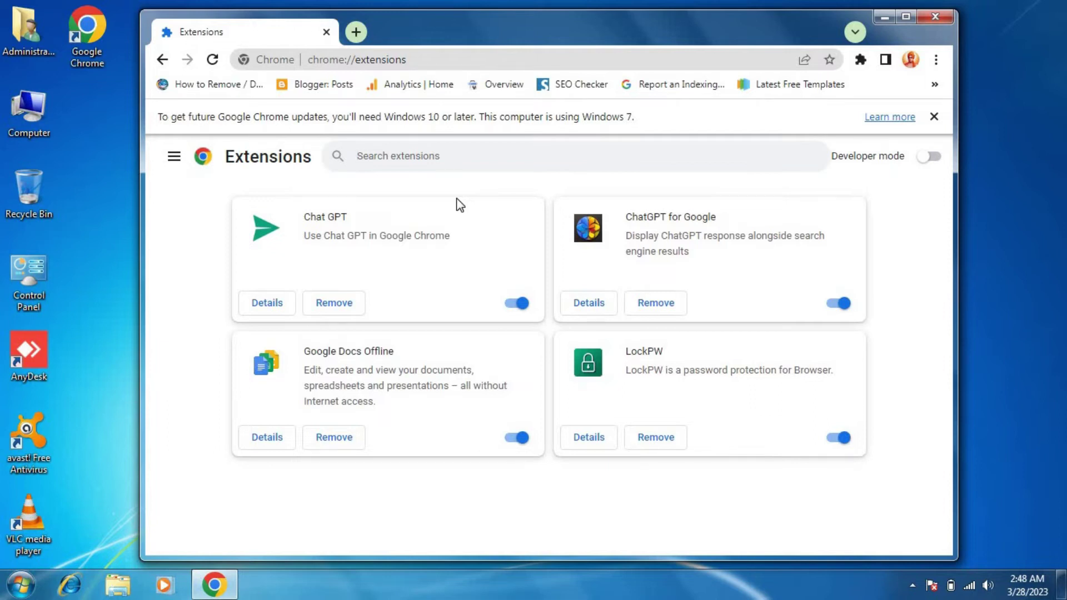
# Step: Open the bookmarked "How to Remove / Disable LockPW" article in a maximized window and read through its removal methods
pyautogui.click(191, 85)
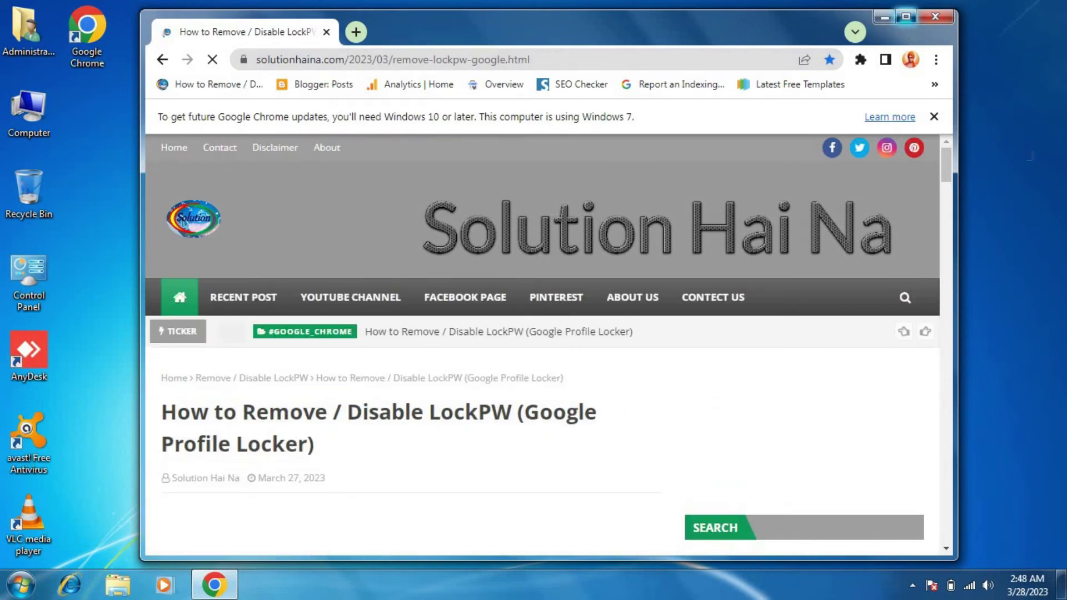
pyautogui.click(905, 17)
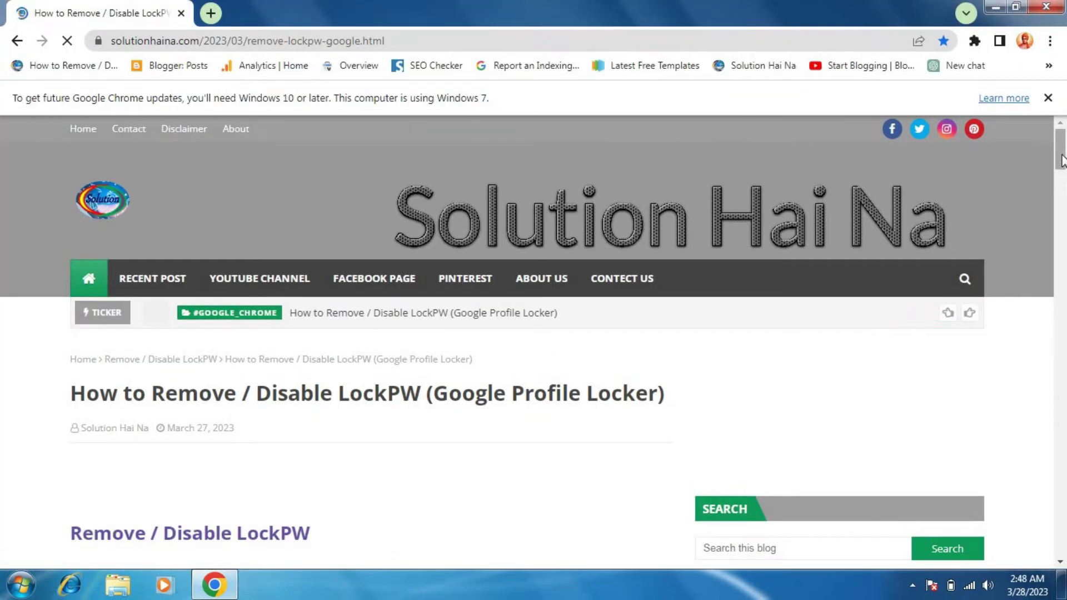
pyautogui.scroll(-3, 1063, 203)
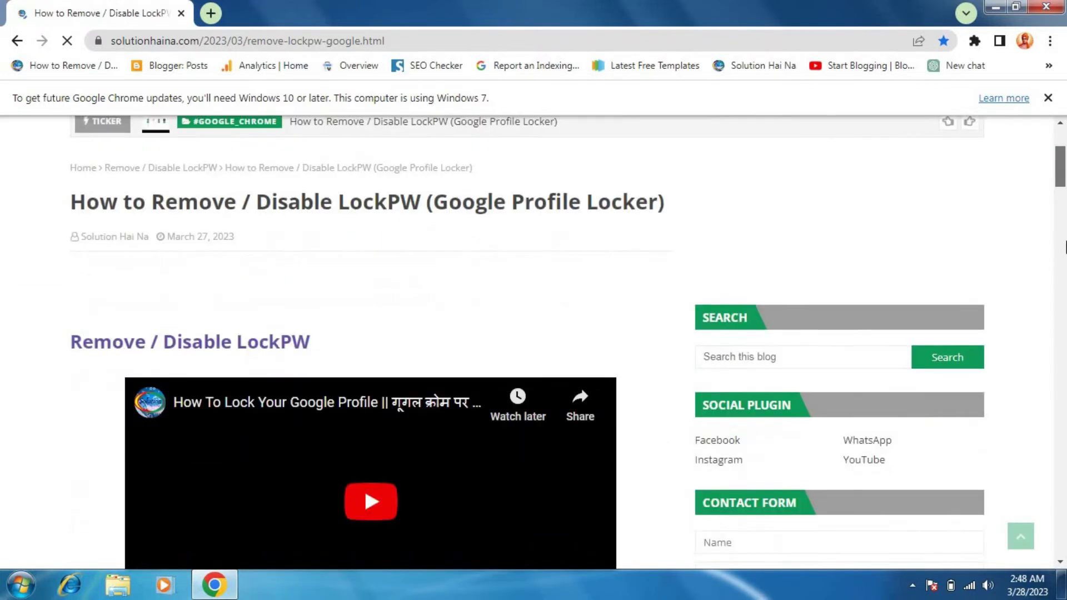
pyautogui.scroll(-10, 1065, 247)
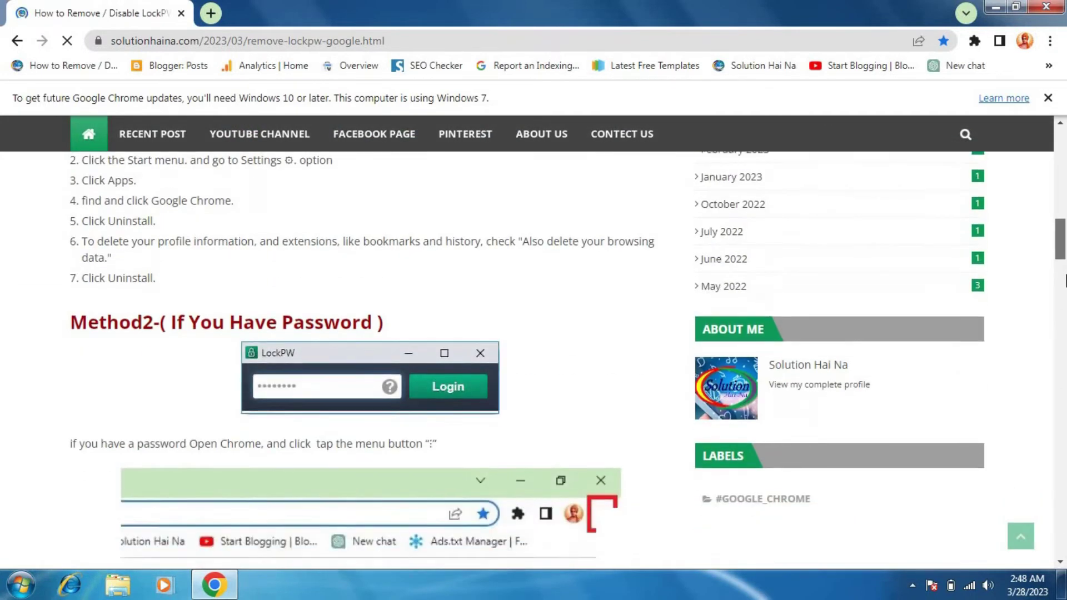
pyautogui.scroll(-4, 1065, 280)
pyautogui.click(1064, 349)
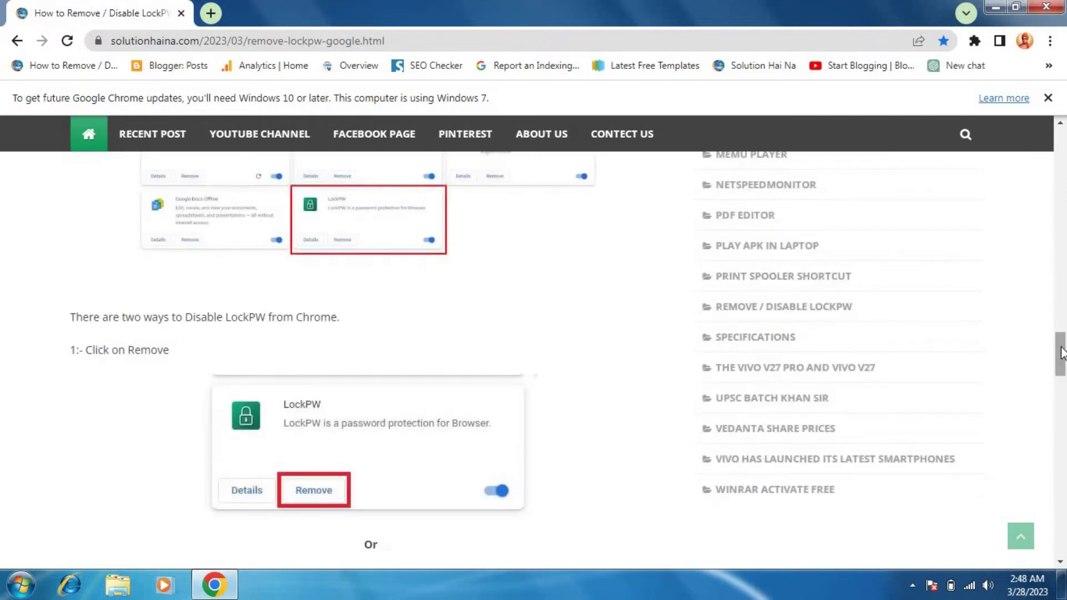
pyautogui.scroll(-4, 1063, 361)
pyautogui.scroll(-5, 721, 355)
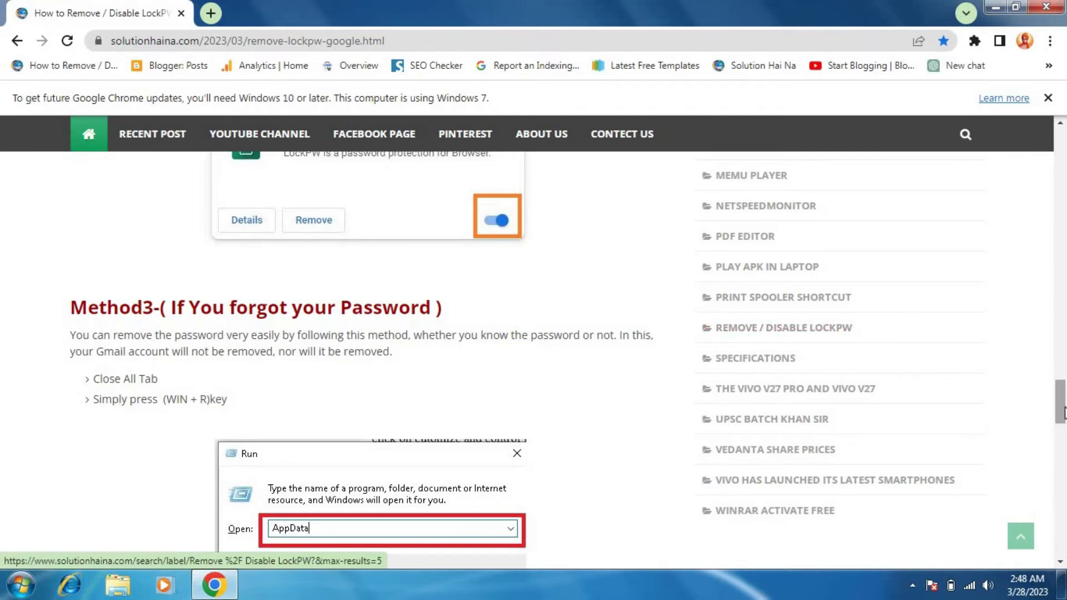
# Step: Copy the path \Local\Google\Chrome\User Data\Default\Extensions\kjcloihghgncbdkaafgkckbokjnehfmo from Method3 of the article
pyautogui.scroll(-4, 495, 311)
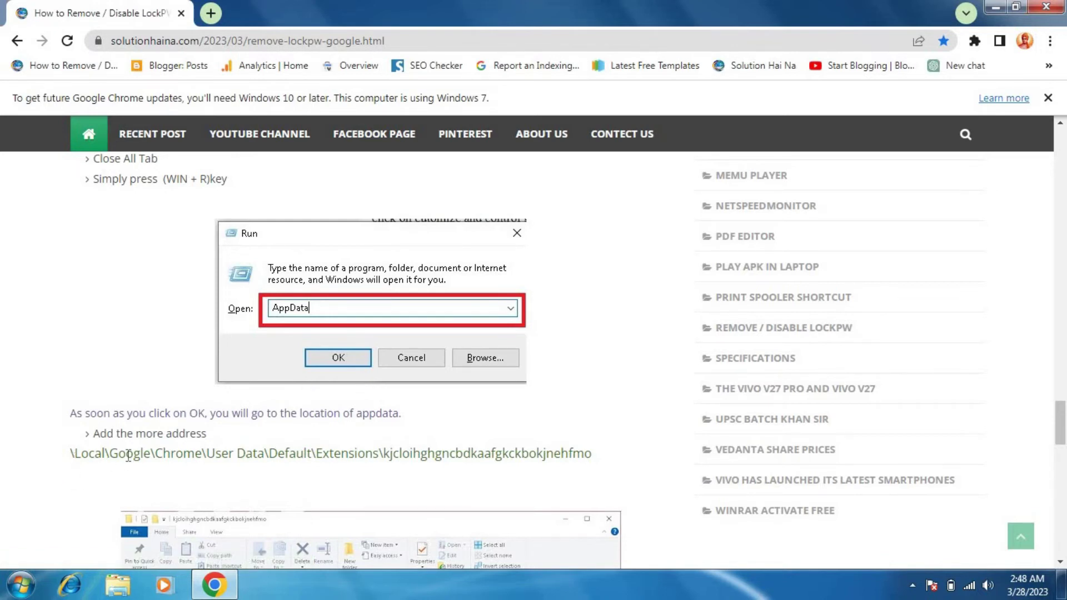
pyautogui.moveTo(238, 459); pyautogui.dragTo(588, 470)
pyautogui.hotkey('ctrl', 'c')
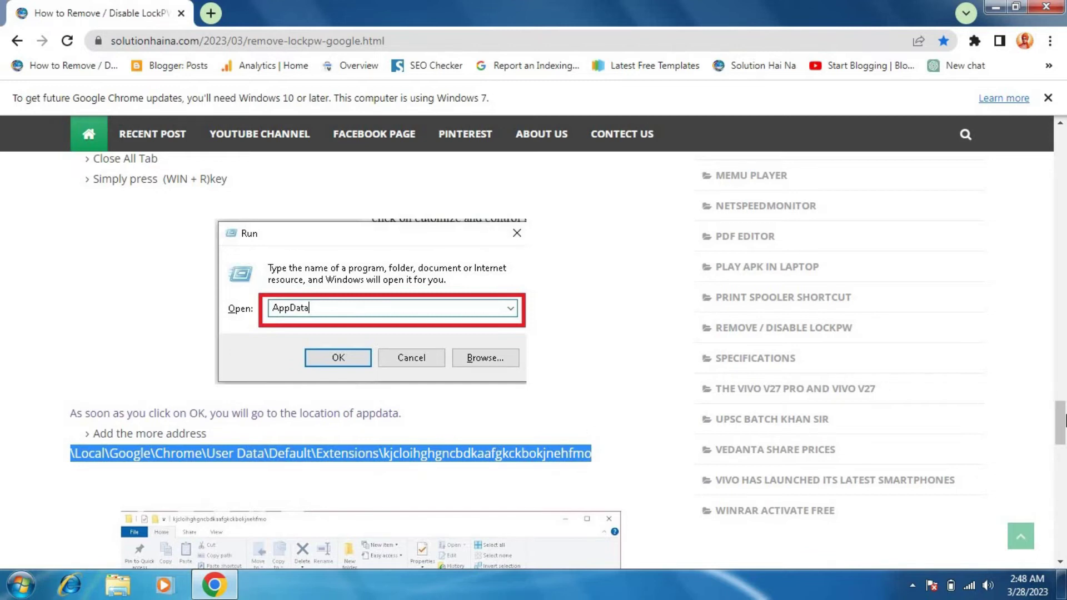
pyautogui.scroll(-3, 557, 453)
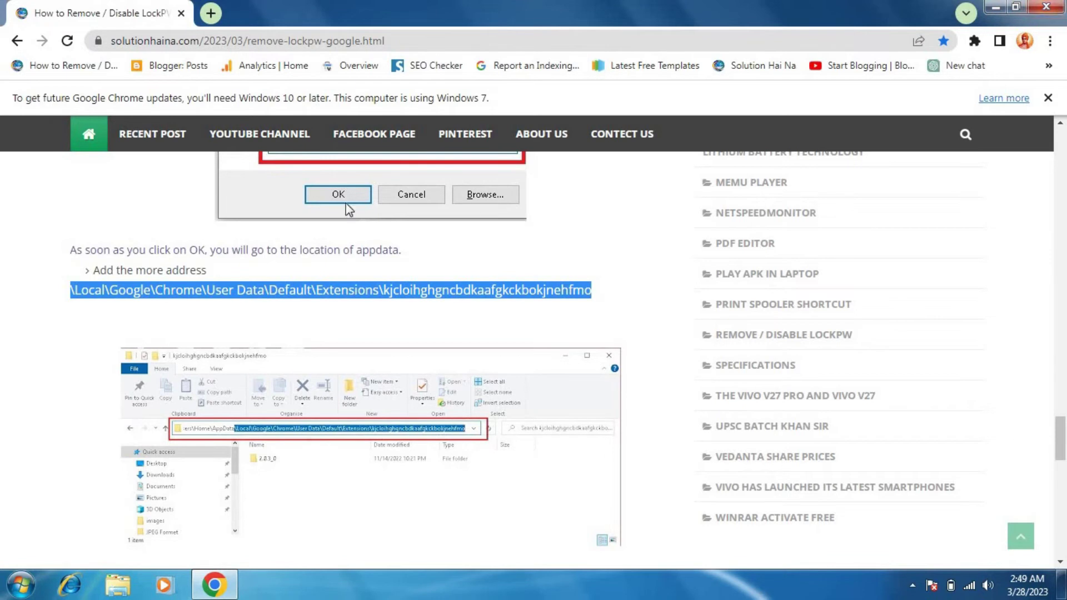
# Step: Leave the browser for the desktop, relaunch Google Chrome to check for the lock prompt, and dismiss the prompt without logging in
pyautogui.press('super+d')
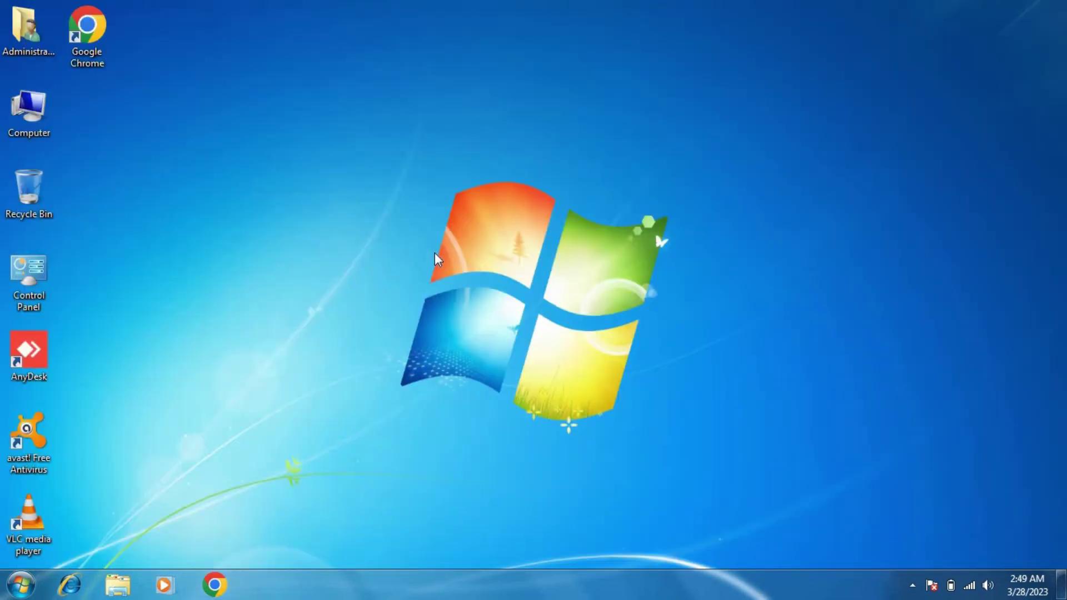
pyautogui.doubleClick(88, 41)
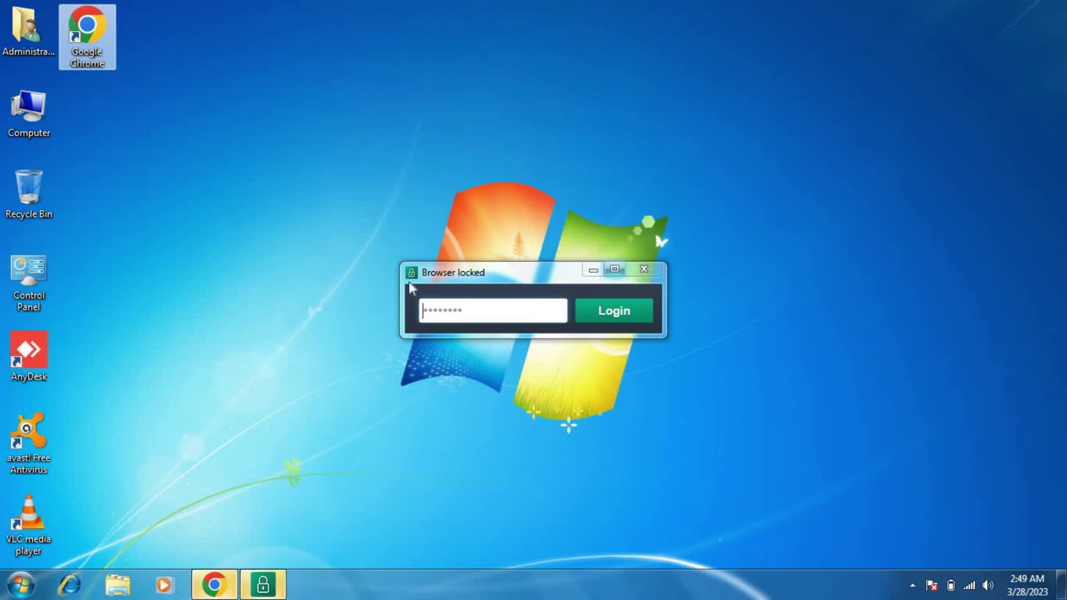
pyautogui.click(645, 269)
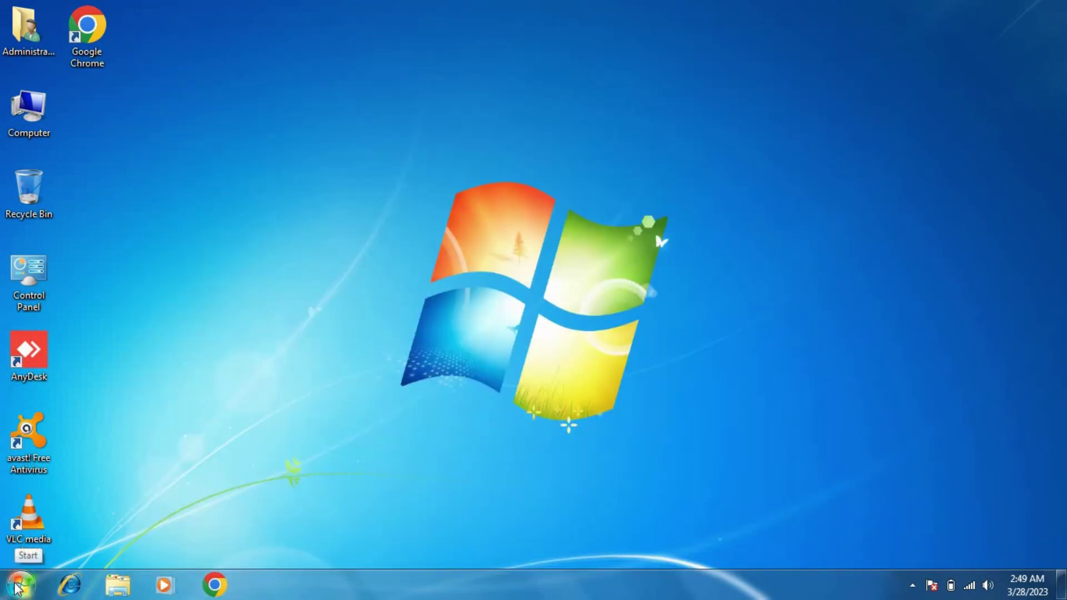
# Step: Open the appdata folder through the Run dialog and shift its Explorer window slightly
pyautogui.press('super+r')
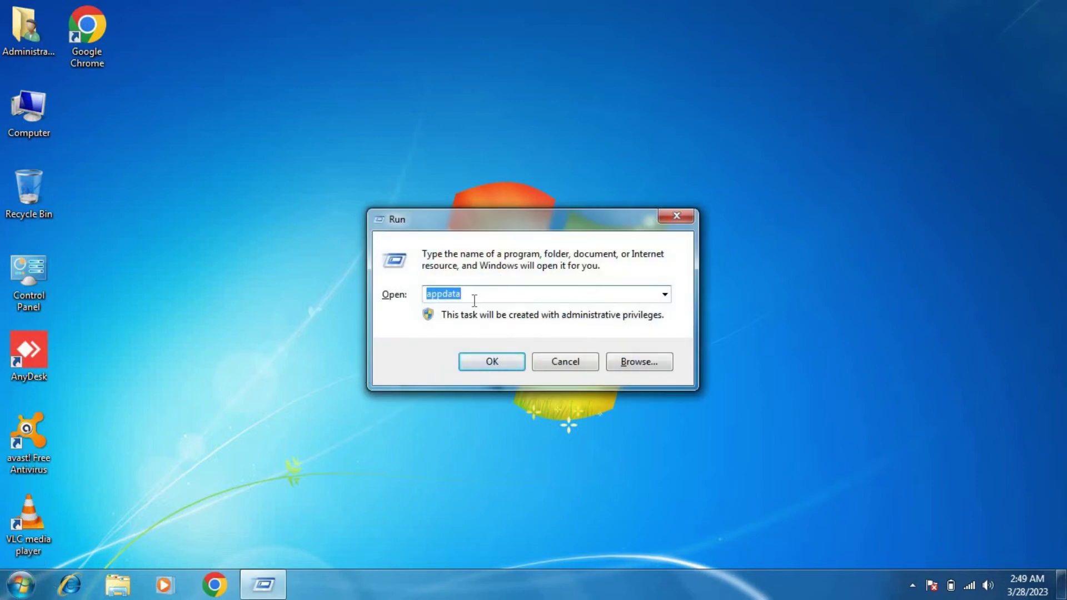
pyautogui.click(502, 367)
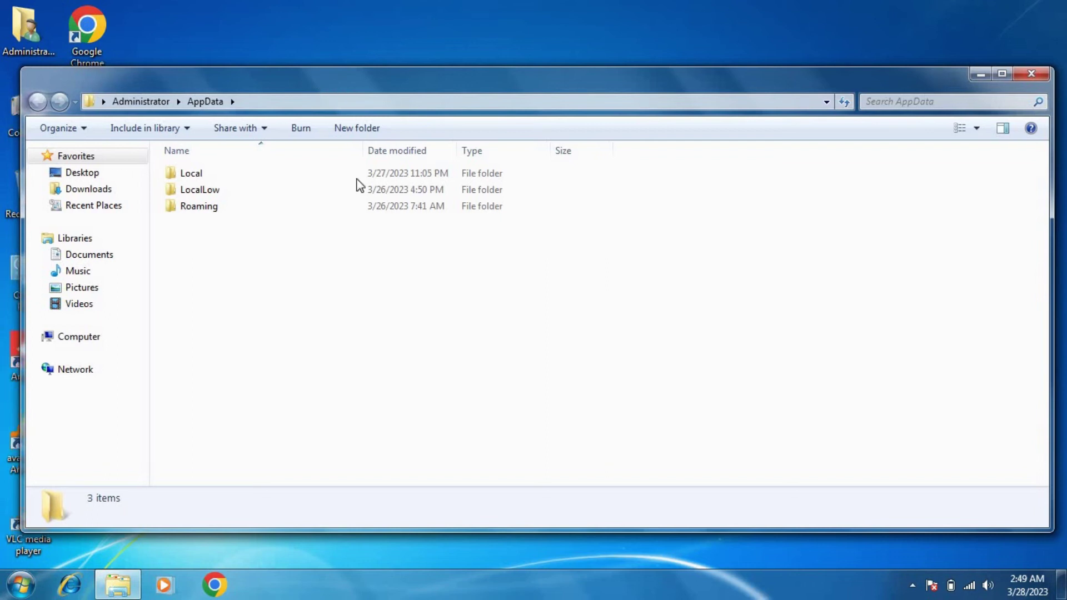
pyautogui.moveTo(339, 82); pyautogui.dragTo(372, 82)
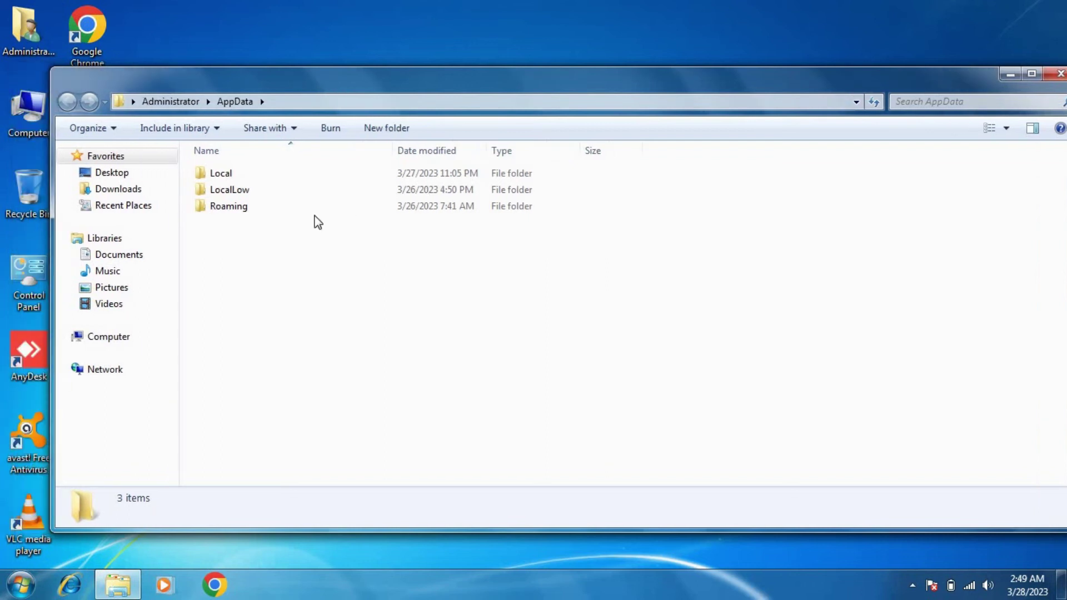
# Step: Append the copied path to the AppData address and go to the Extensions\kjcloihghgncbdkaafgkckbokjnehfmo folder
pyautogui.click(353, 101)
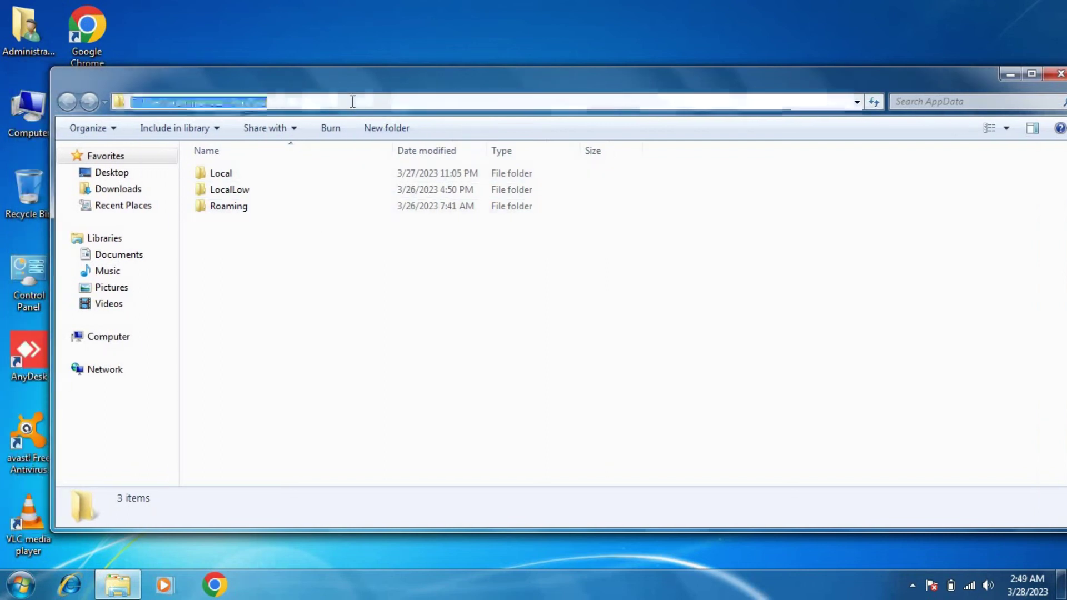
pyautogui.click(352, 102)
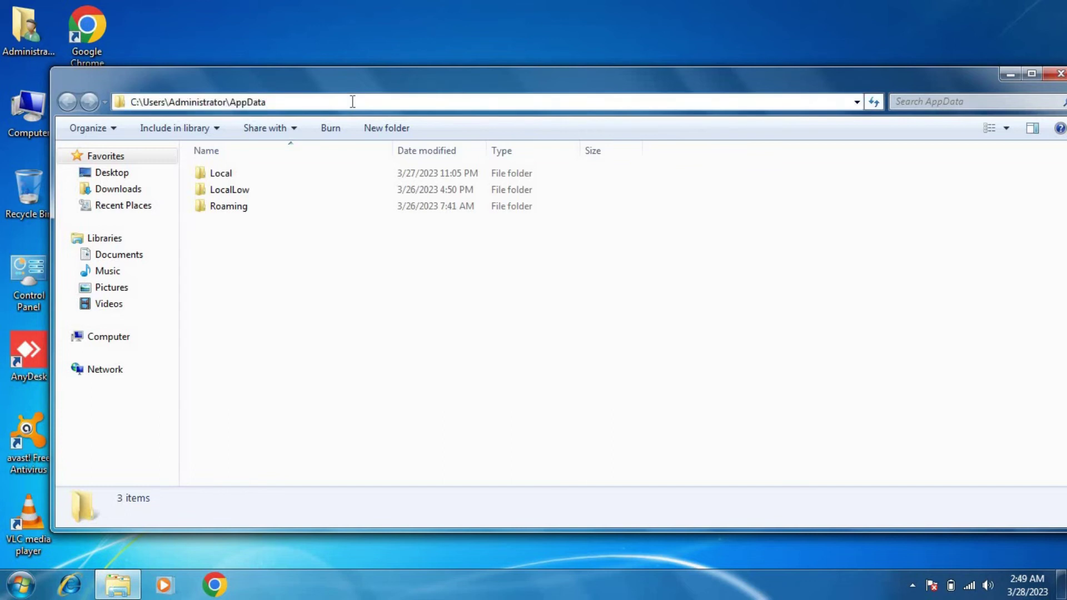
pyautogui.hotkey('ctrl', 'v')
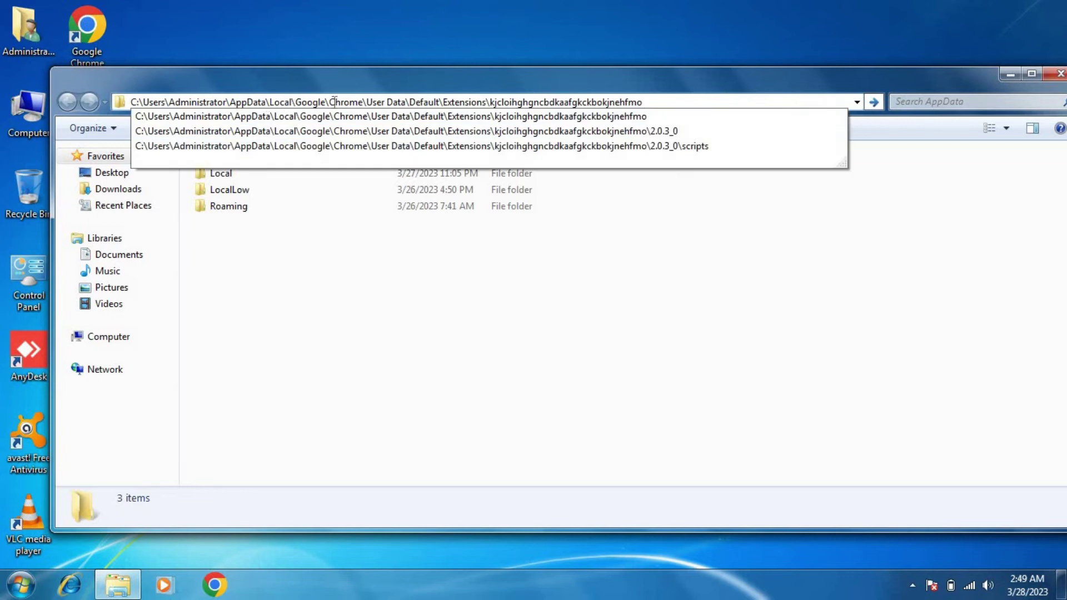
pyautogui.press('Down')
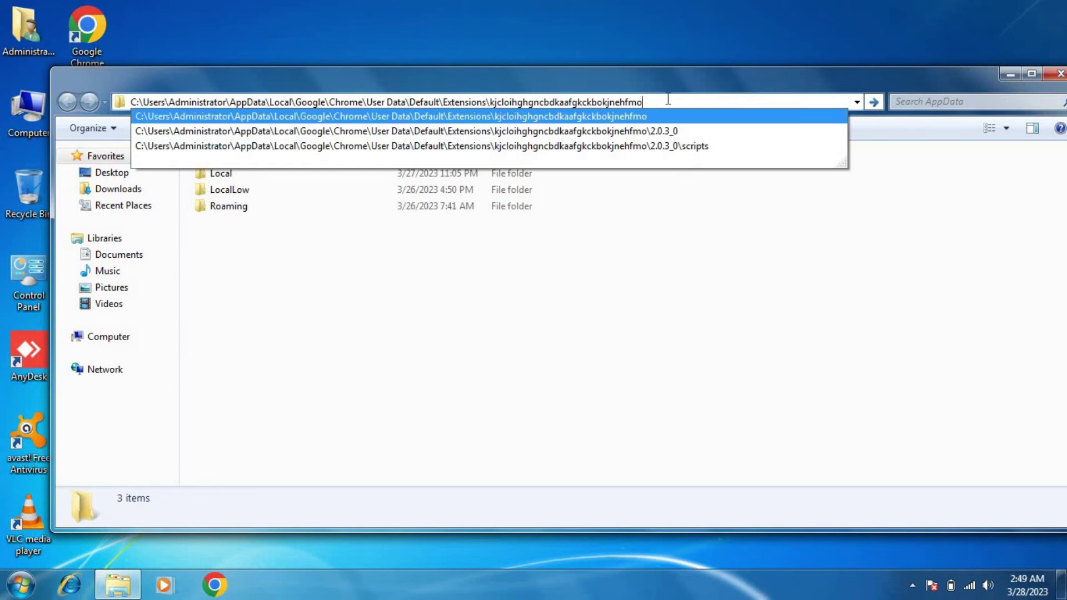
pyautogui.press('Return')
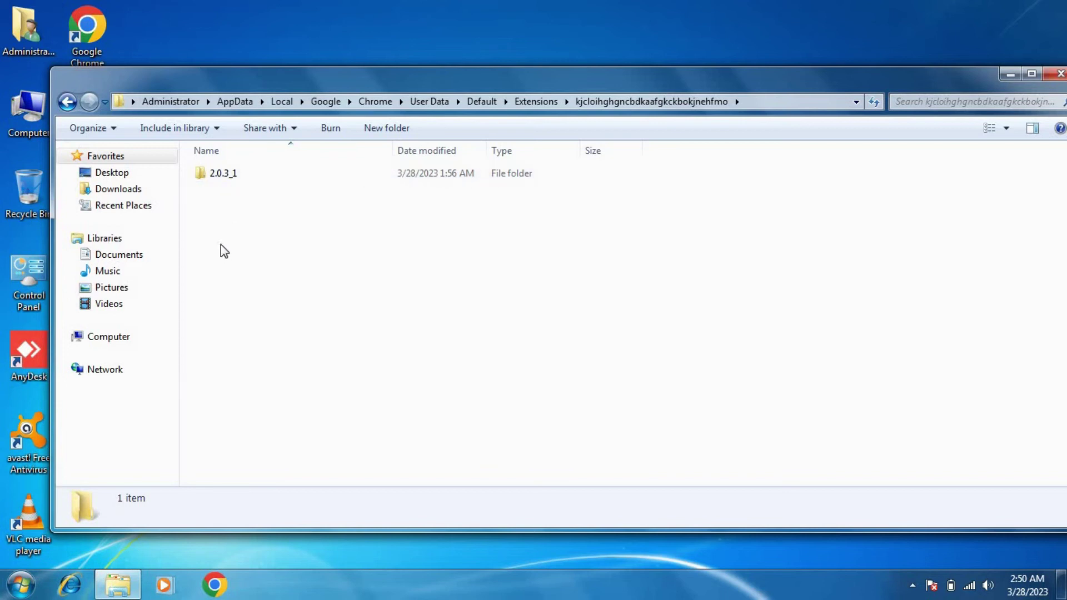
# Step: Delete the 2.0.3_1 folder from the LockPW extension directory and close the Explorer window
pyautogui.rightClick(218, 176)
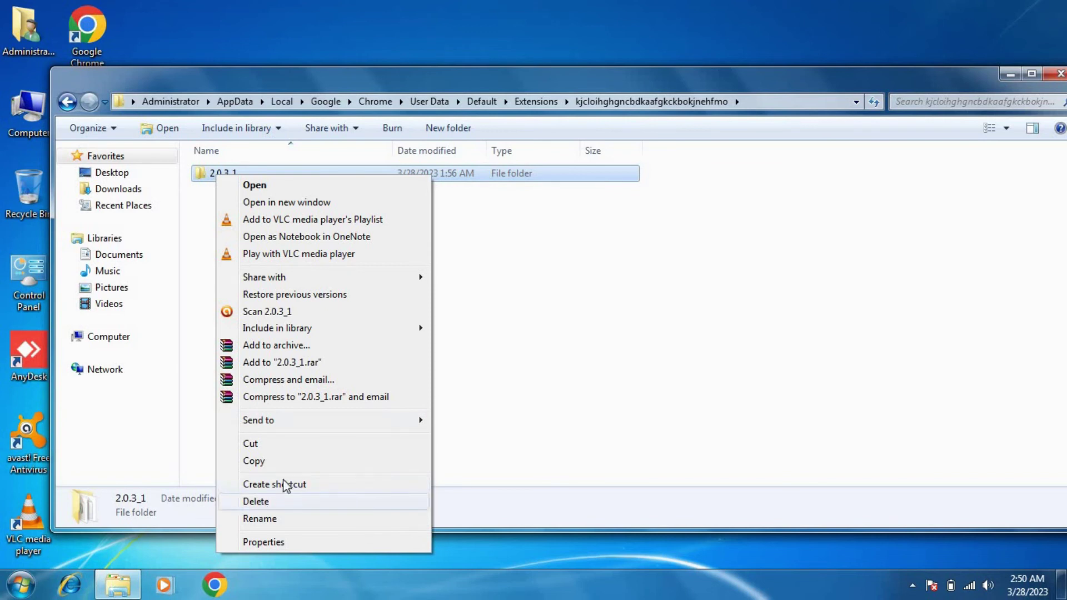
pyautogui.click(278, 501)
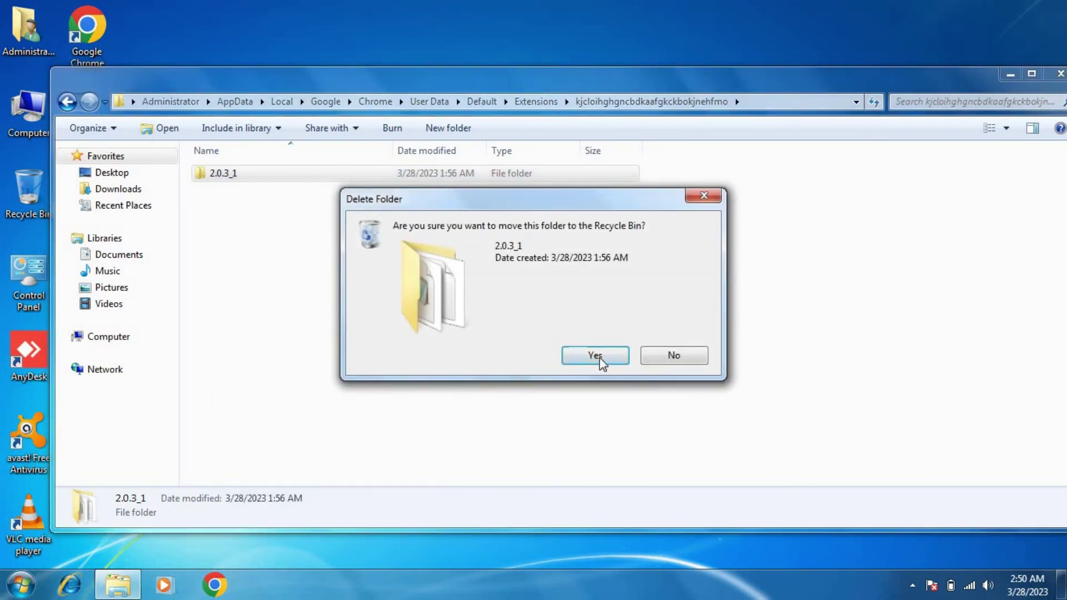
pyautogui.click(597, 358)
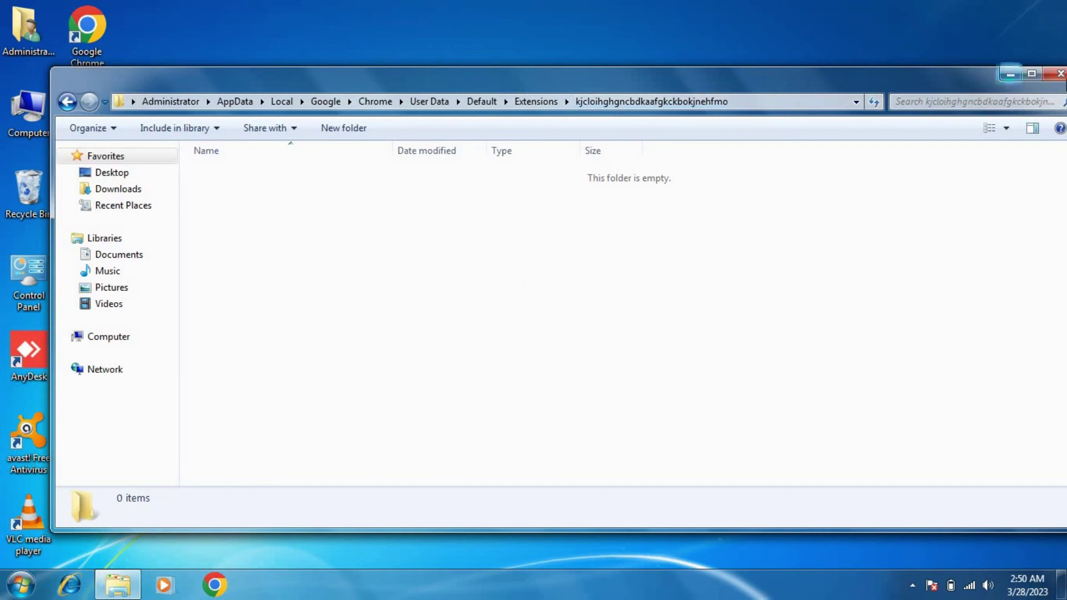
pyautogui.hotkey('alt', 'F4')
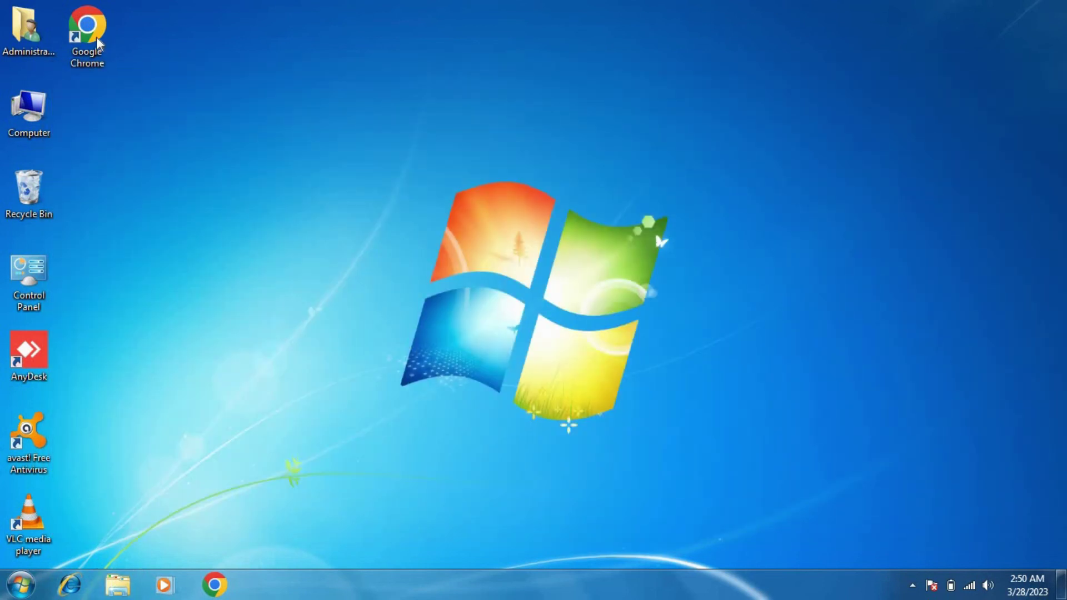
# Step: Relaunch Google Chrome in a maximized window and remove the LockPW extension through its Extensions page
pyautogui.click(96, 38)
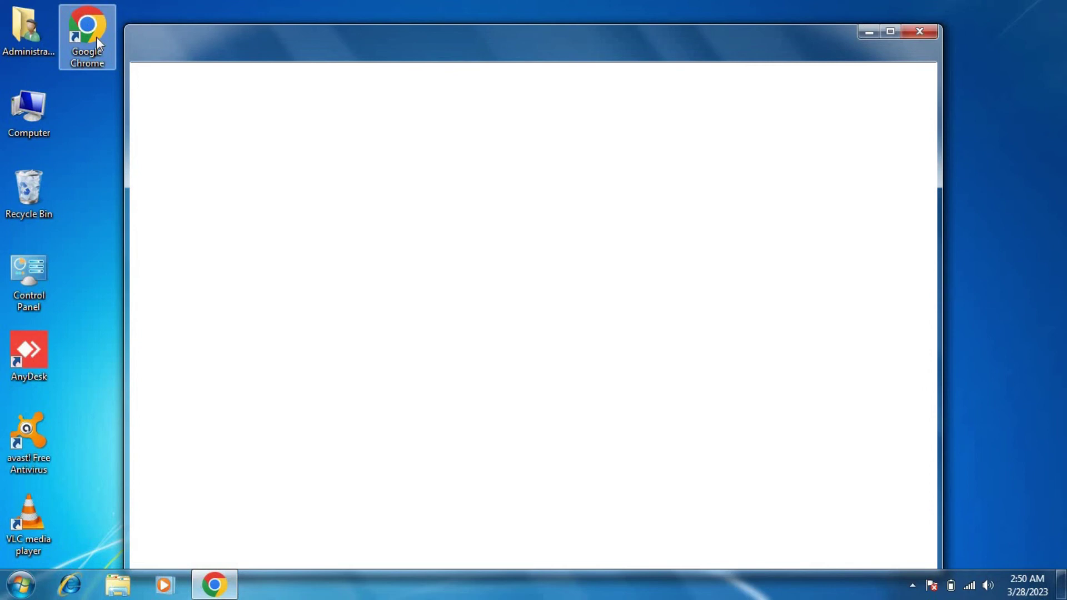
pyautogui.click(890, 33)
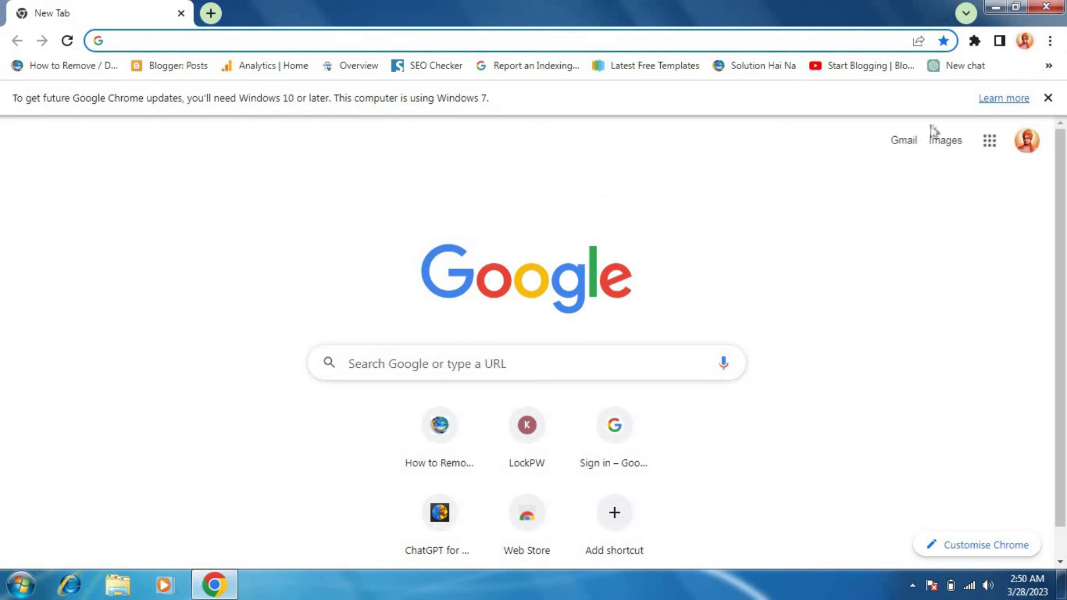
pyautogui.click(1050, 41)
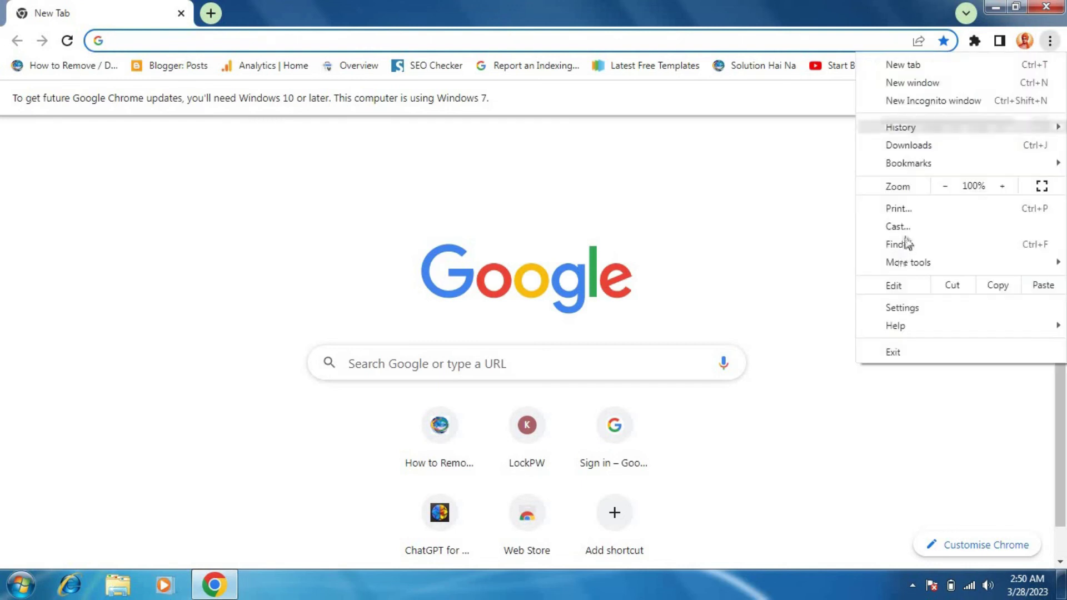
pyautogui.moveTo(918, 265)
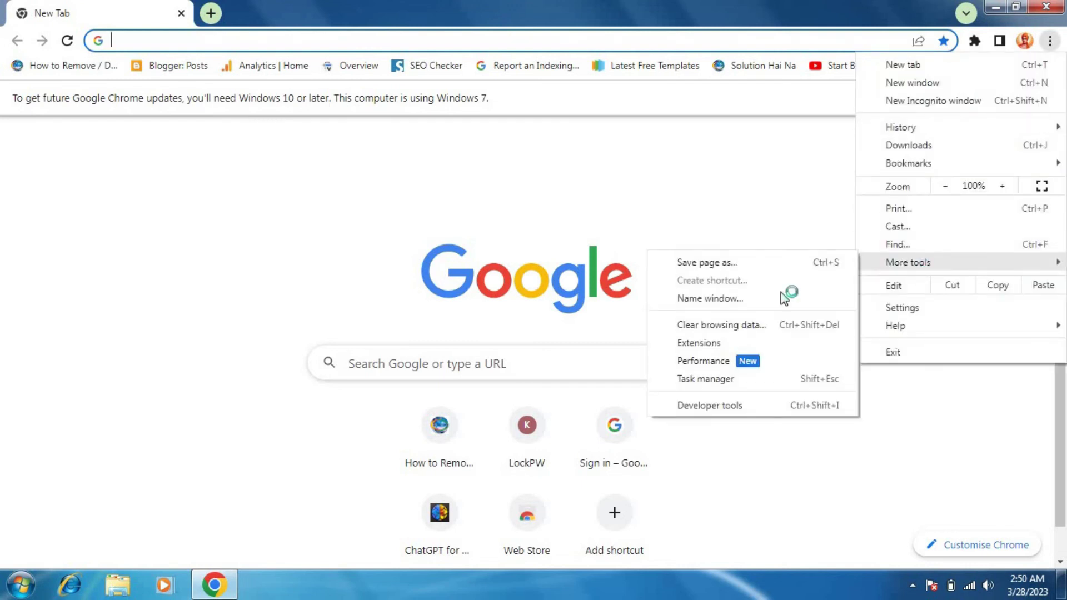
pyautogui.click(708, 345)
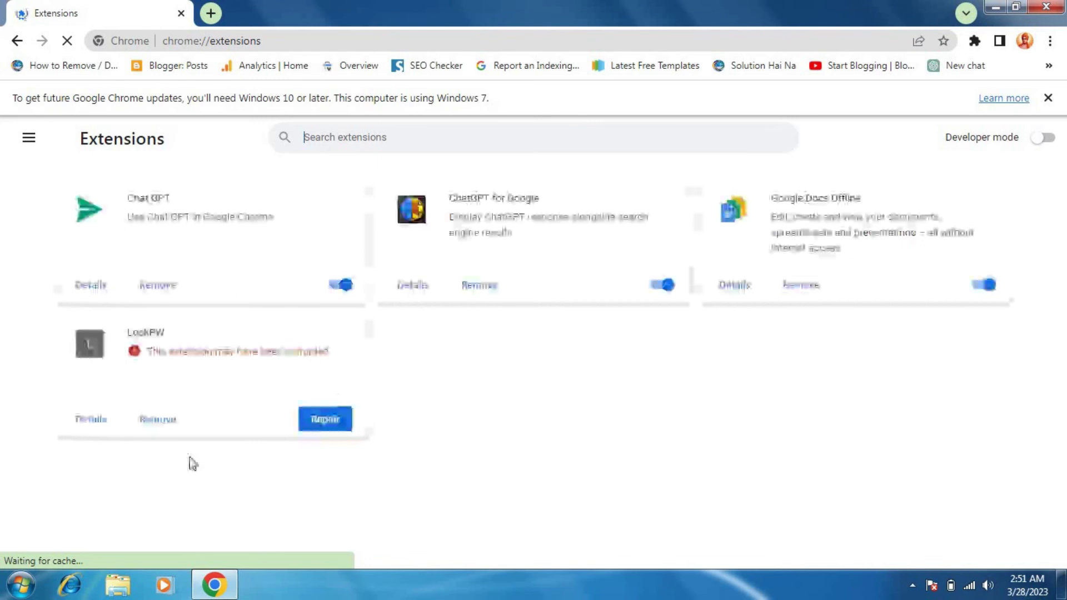
pyautogui.click(158, 421)
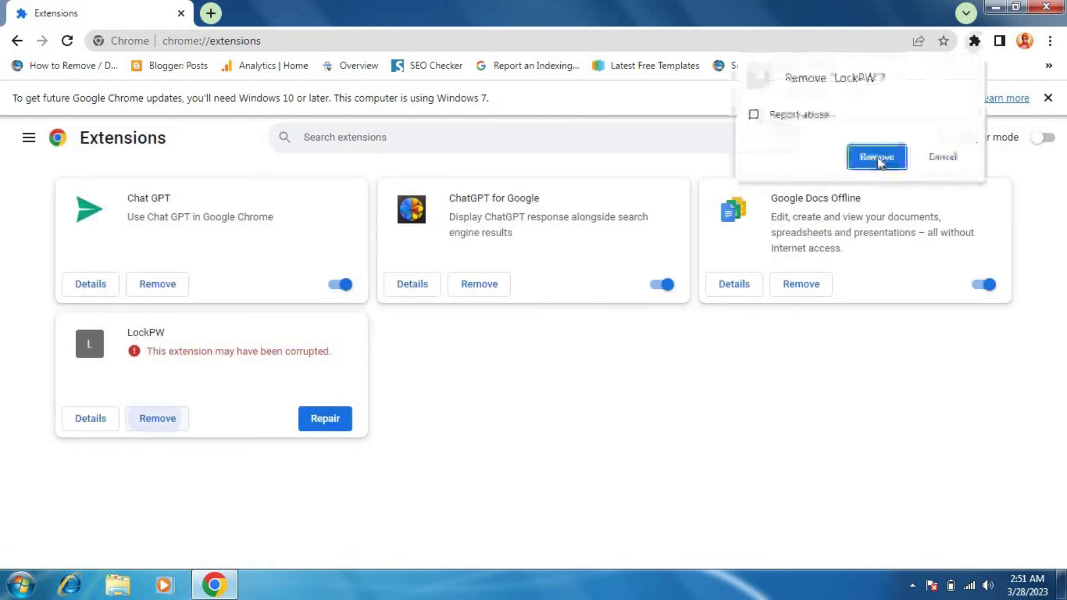
pyautogui.click(876, 158)
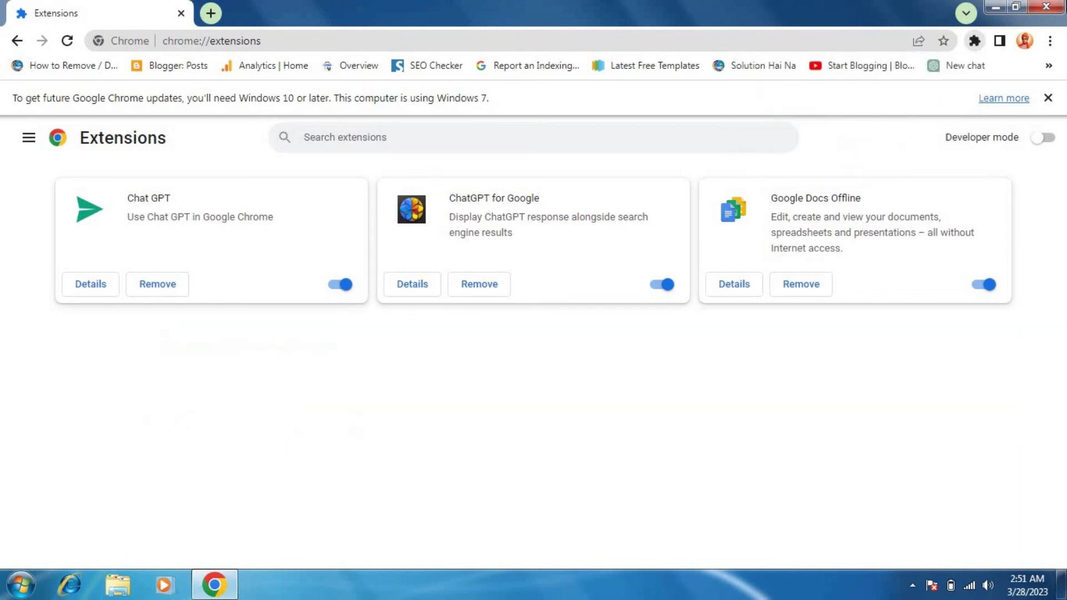
# Step: Close Google Chrome and launch it again from the desktop to check whether the lock prompt still appears
pyautogui.click(1046, 7)
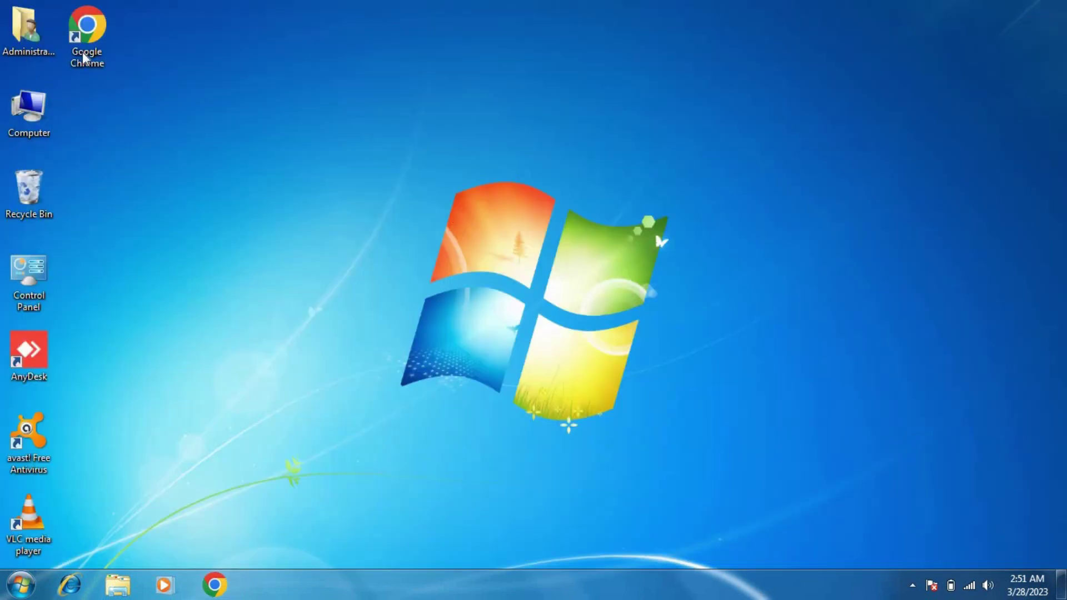
pyautogui.doubleClick(87, 54)
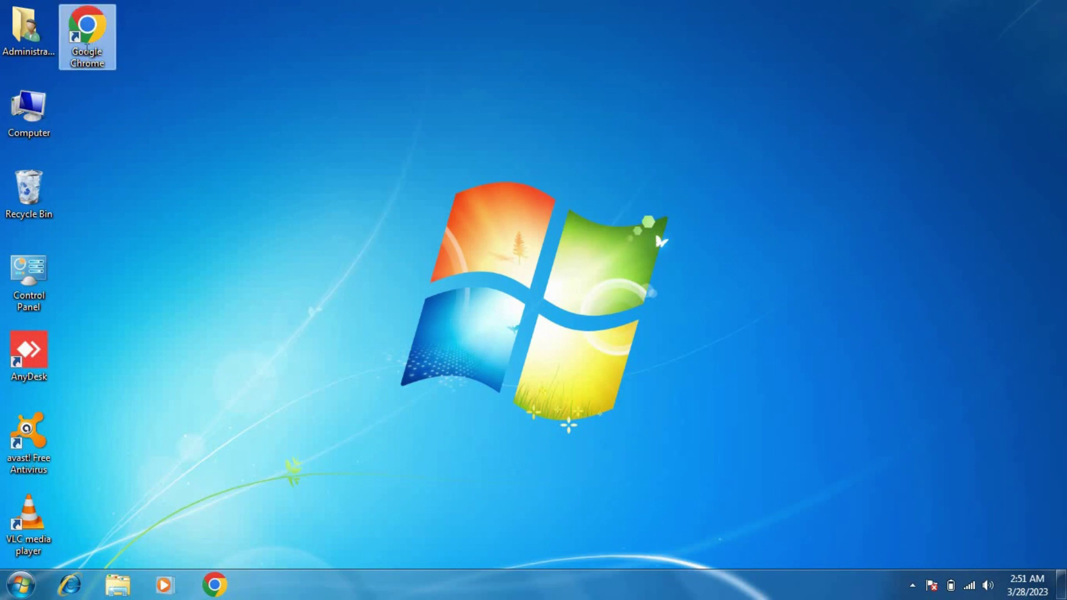
pyautogui.click(87, 47)
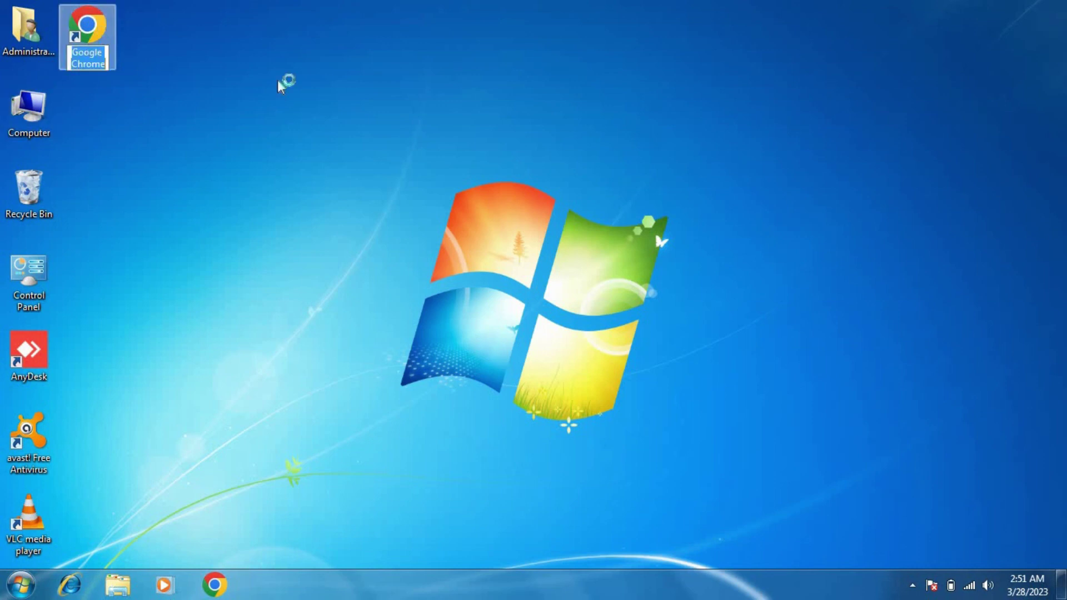